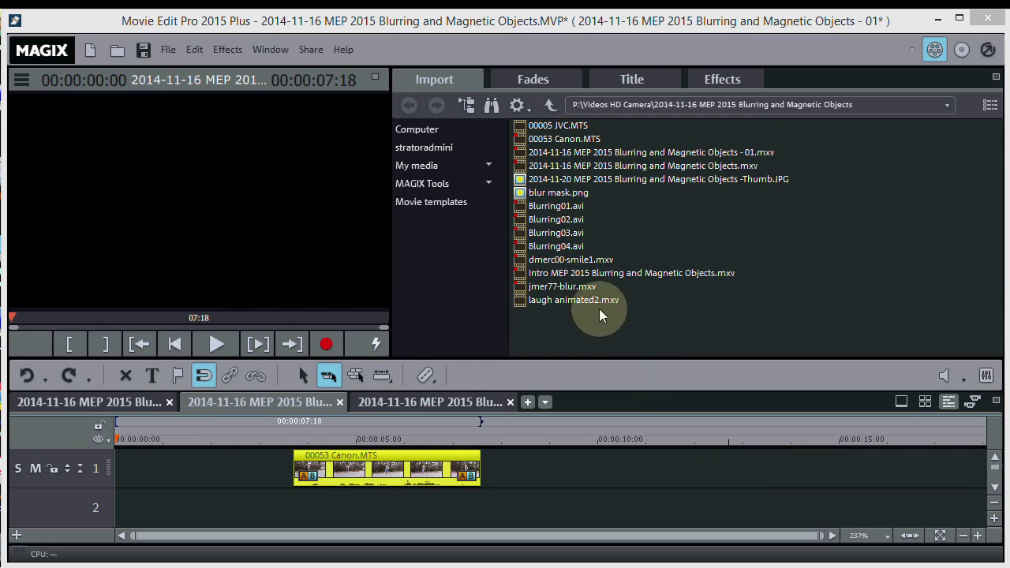
# - In the Effects tab, expand Design elements > Image objects
pyautogui.click(720, 79)
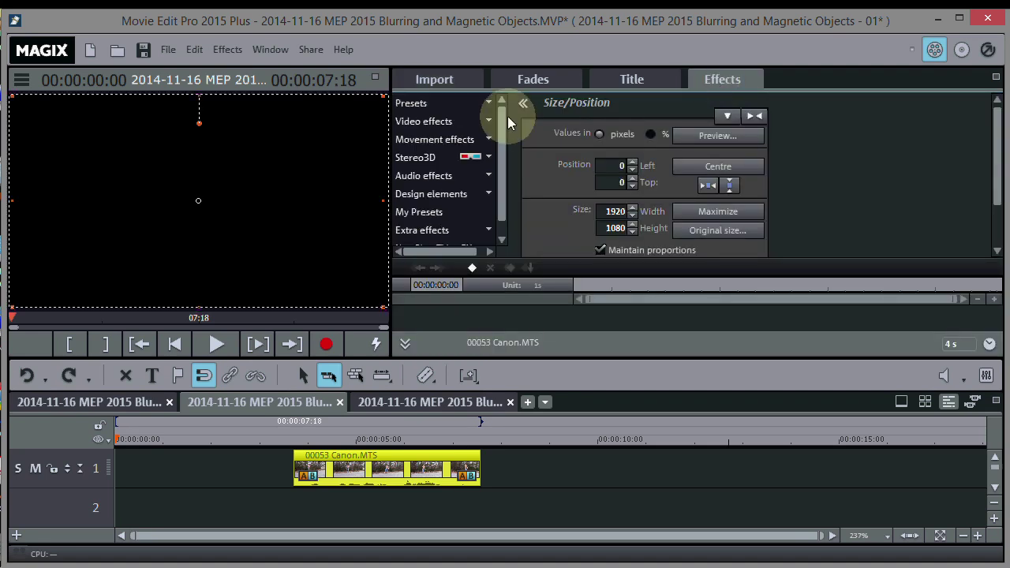
pyautogui.scroll(-2, 497, 128)
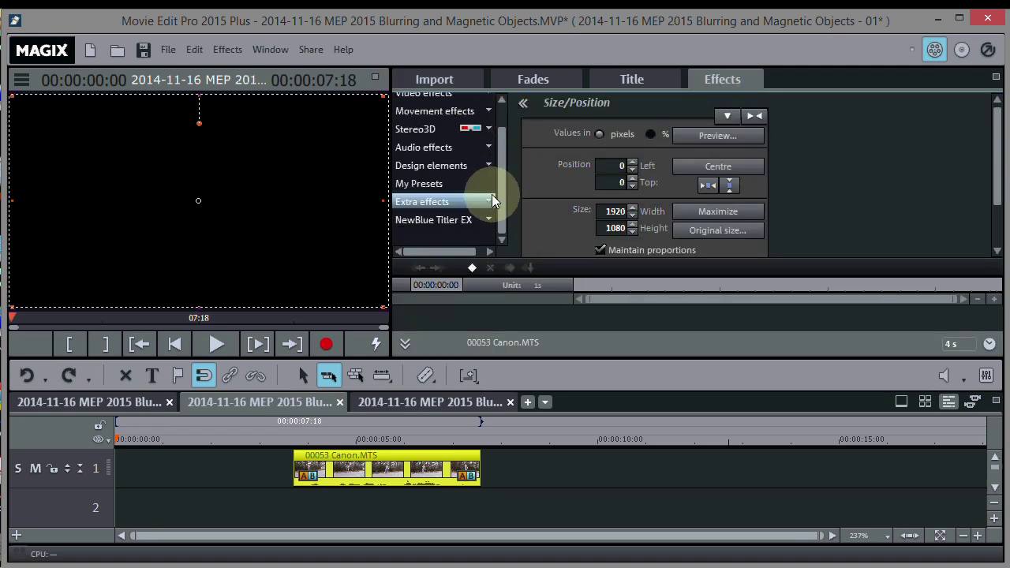
pyautogui.click(488, 171)
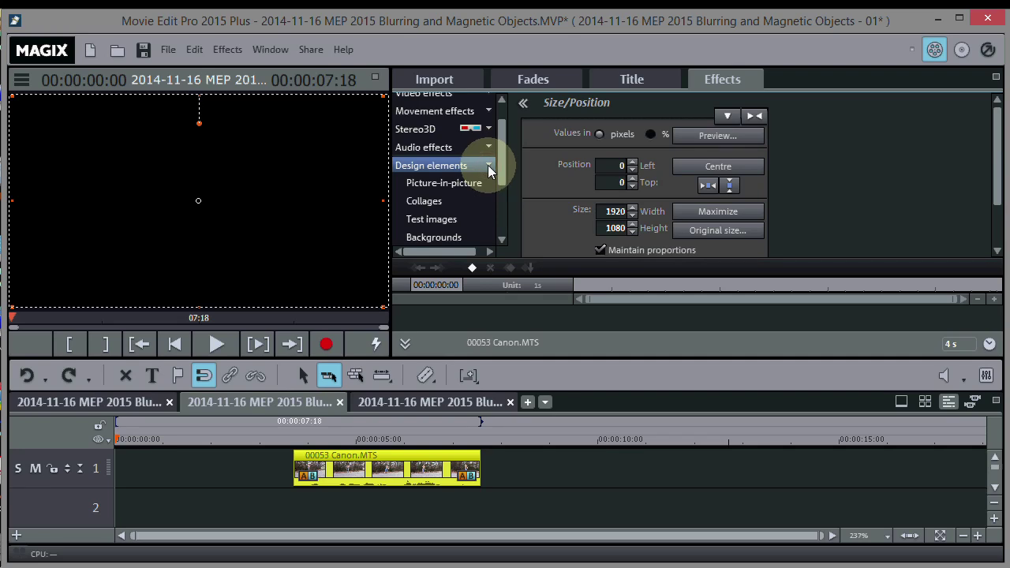
pyautogui.scroll(-2, 497, 169)
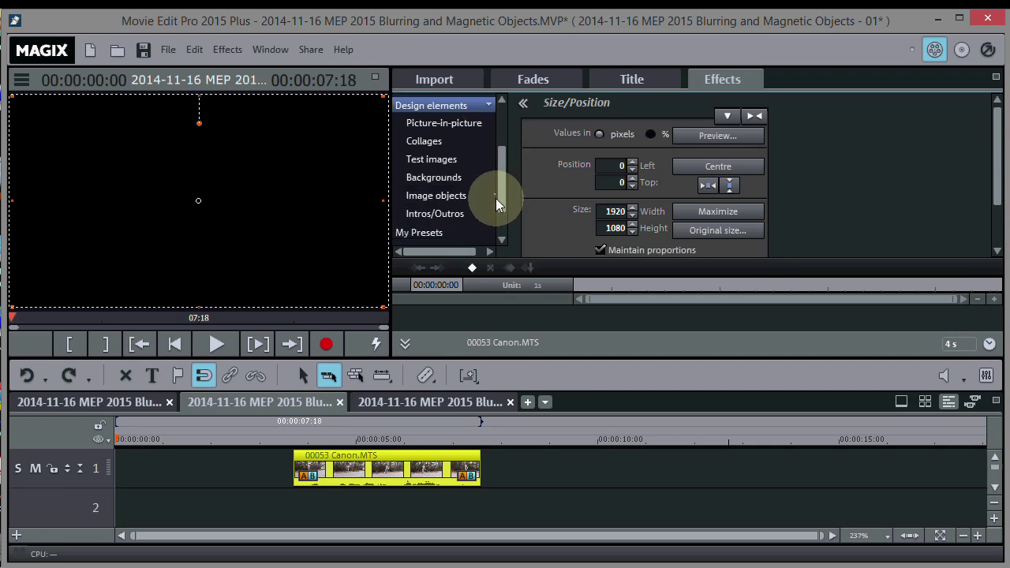
pyautogui.click(464, 194)
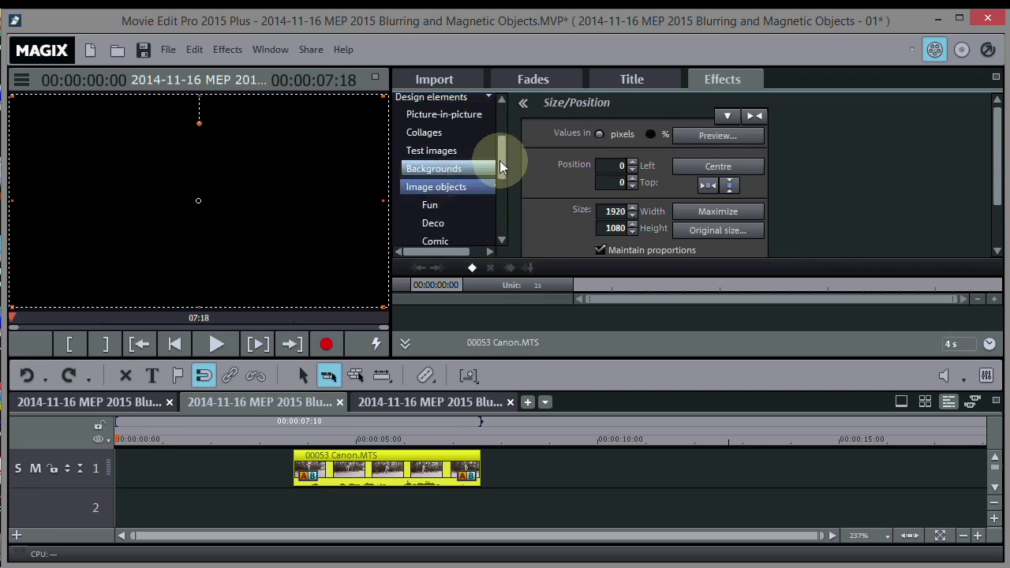
pyautogui.scroll(-3, 501, 169)
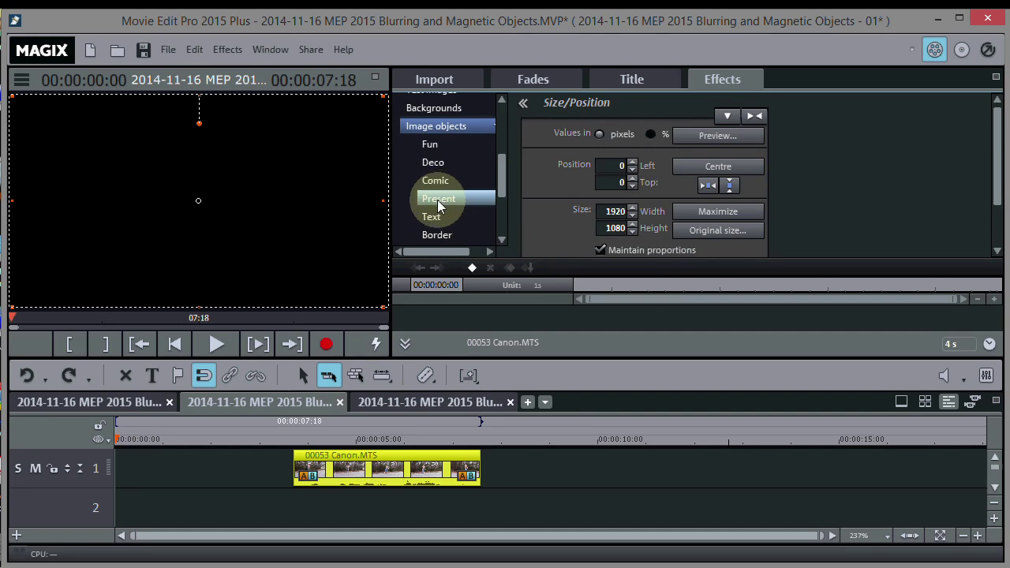
# - Show the Present image objects and move the playhead to 3:21
pyautogui.click(438, 202)
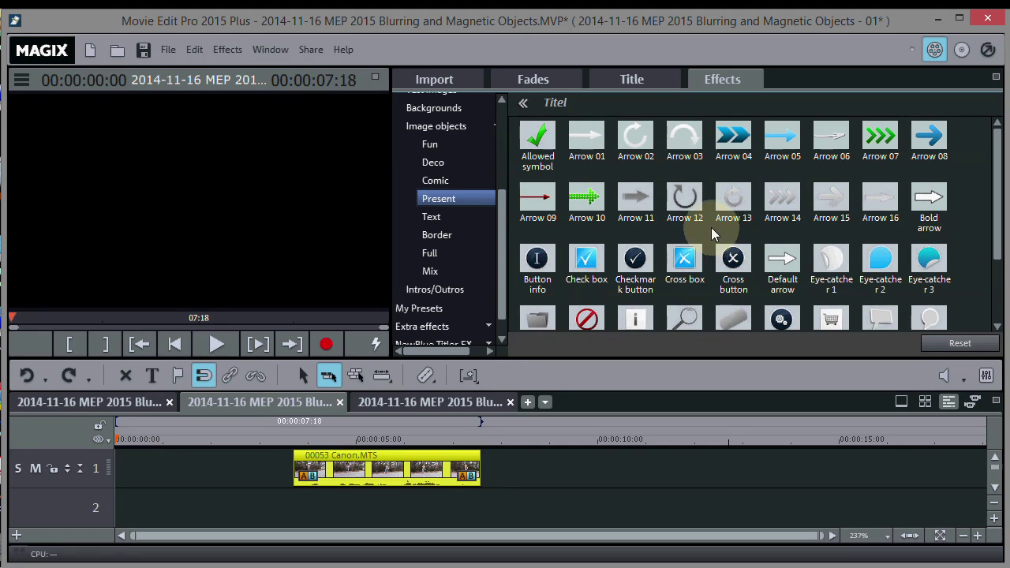
pyautogui.moveTo(596, 194)
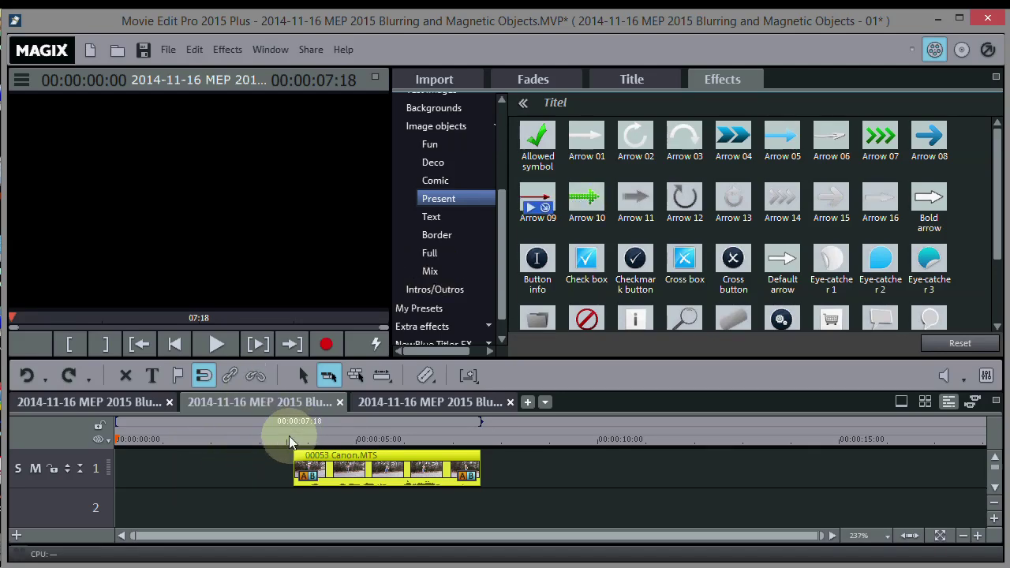
pyautogui.moveTo(288, 436)
pyautogui.mouseDown()
pyautogui.moveTo(442, 439)
pyautogui.moveTo(293, 434)
pyautogui.mouseUp()
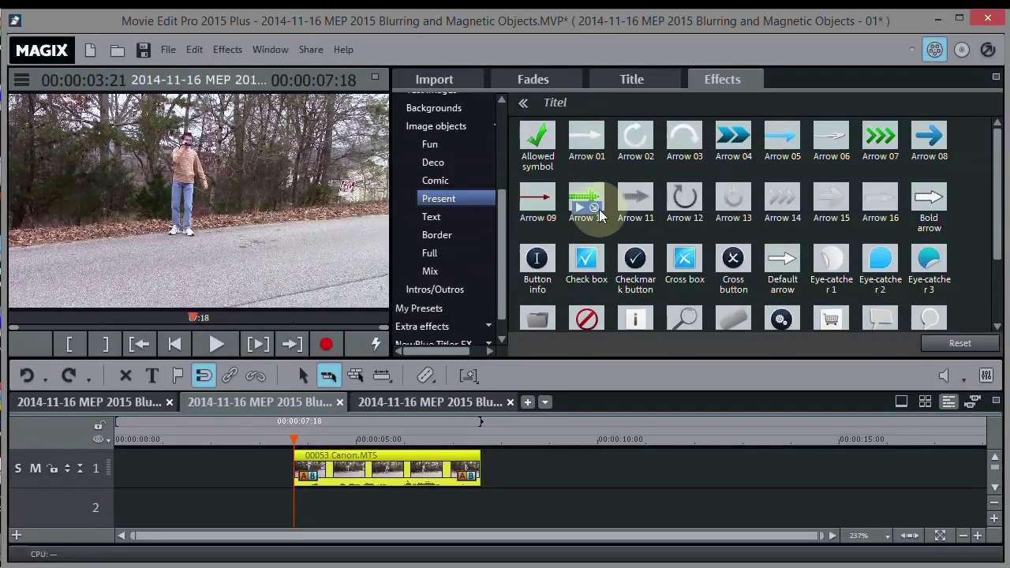
# - Place Arrow 10 on track 2 at 3:21 and select the arrow clip
pyautogui.moveTo(585, 202); pyautogui.dragTo(357, 474)
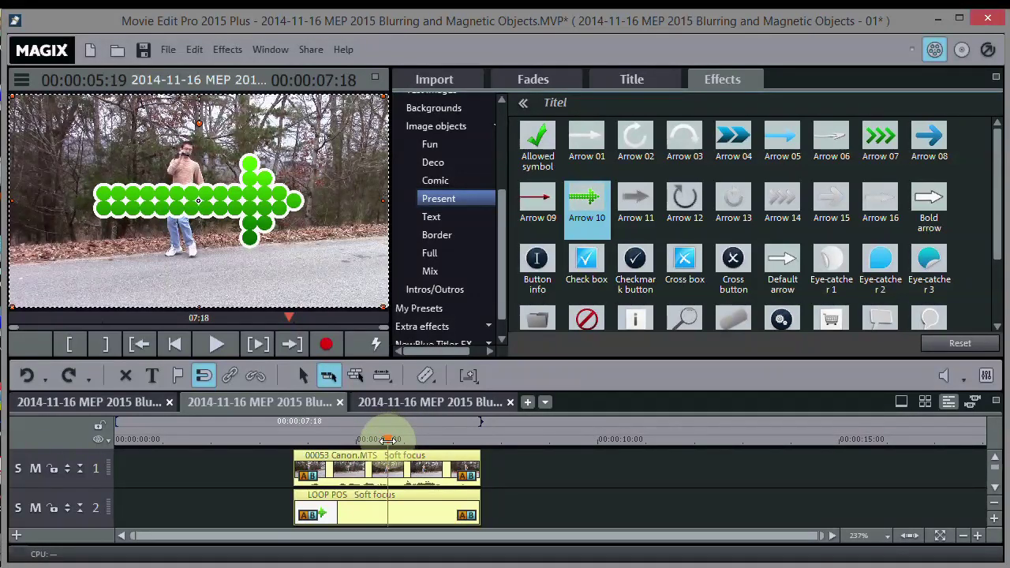
pyautogui.click(357, 515)
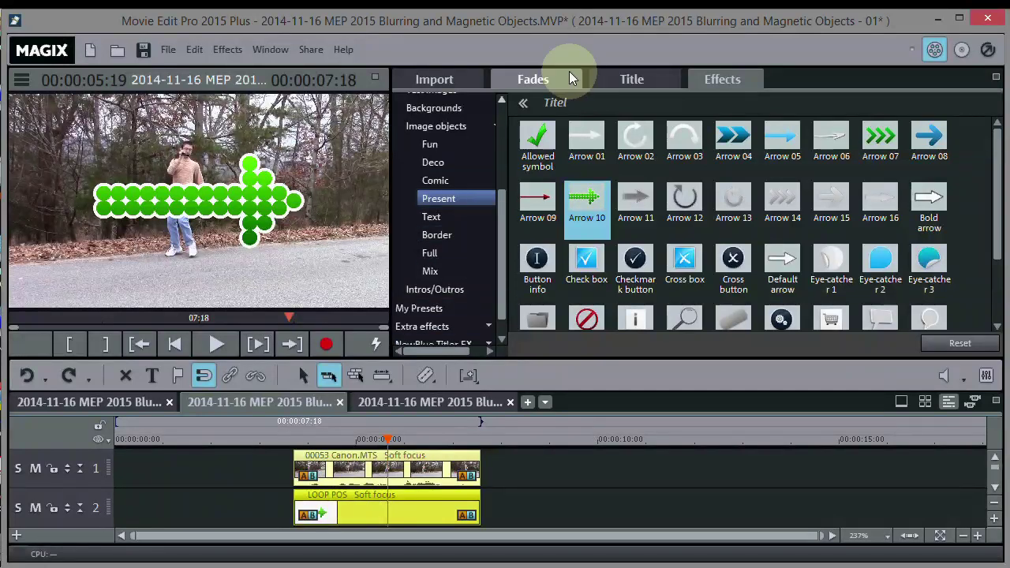
# - Use Movement effects > Size/Position to move the arrow to -452/-256, pointing at the camera
pyautogui.moveTo(502, 204); pyautogui.dragTo(502, 118)
pyautogui.click(456, 139)
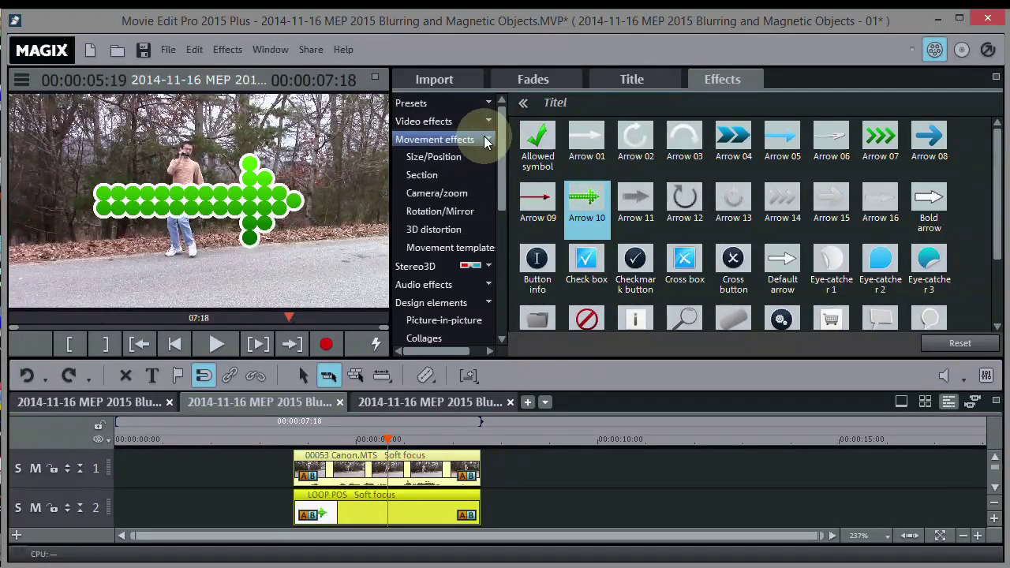
pyautogui.click(437, 158)
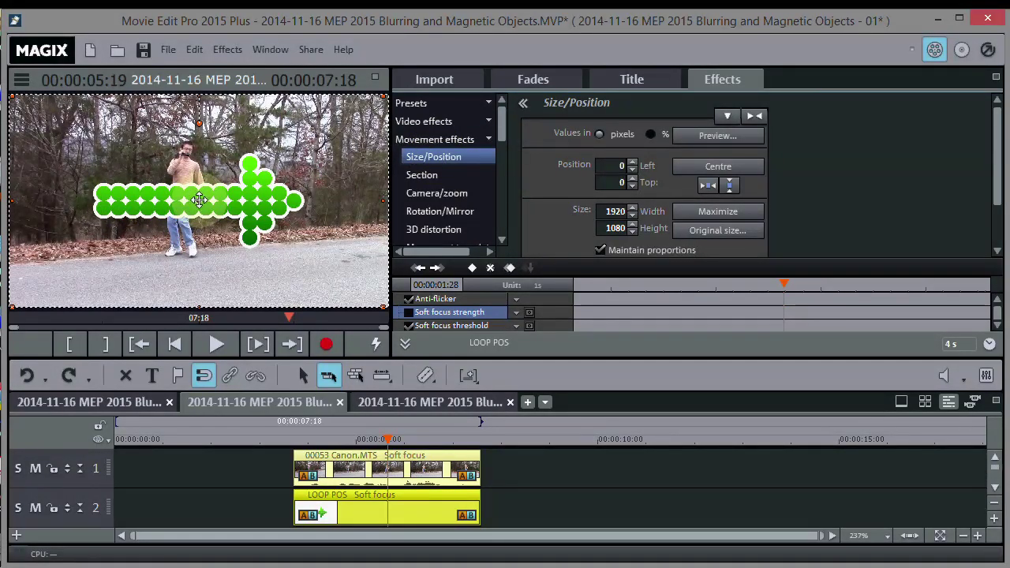
pyautogui.moveTo(199, 200); pyautogui.dragTo(110, 149)
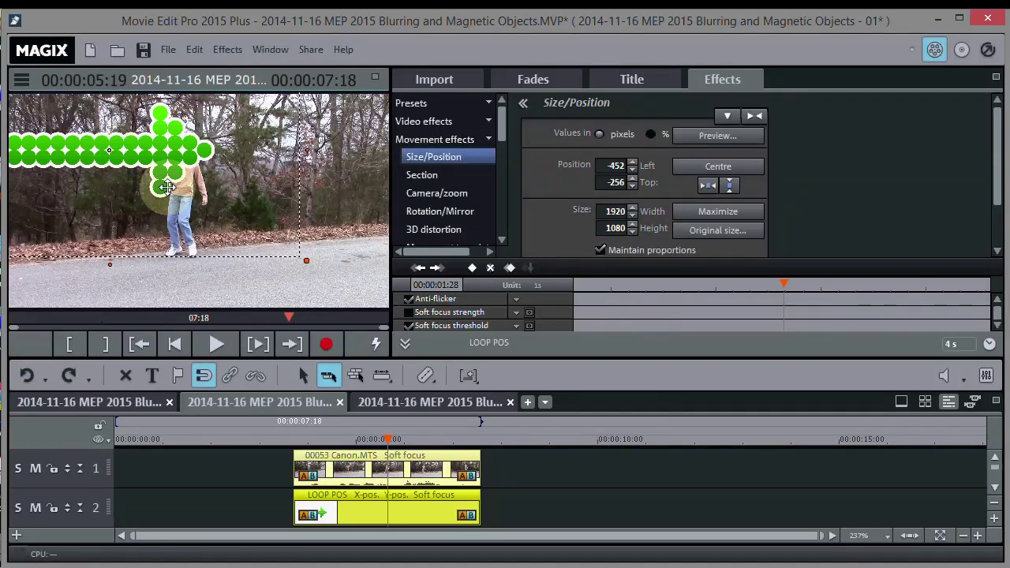
pyautogui.rightClick(373, 508)
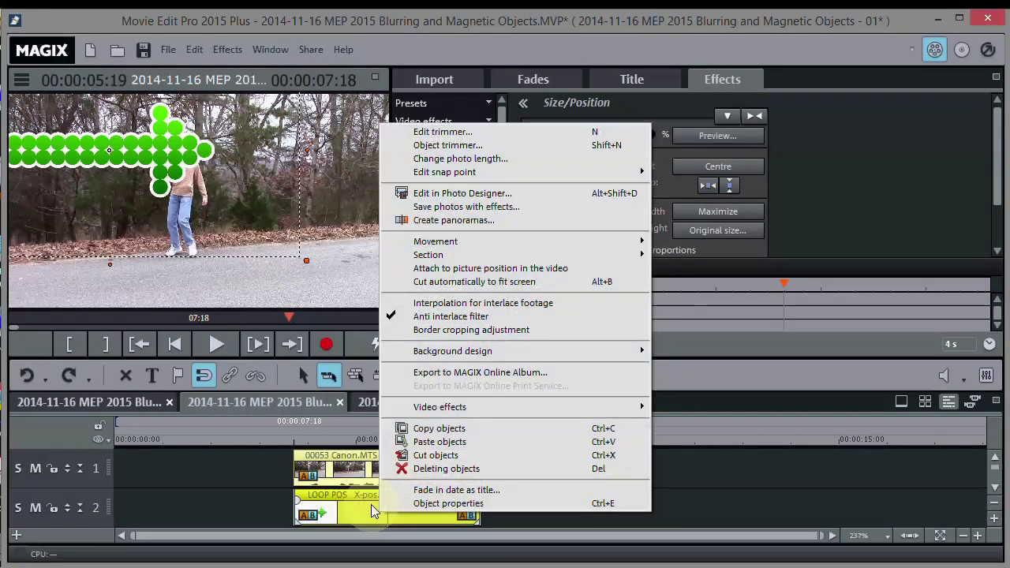
# - Attach the arrow clip to a picture position in the video, accepting both prompts
pyautogui.click(487, 272)
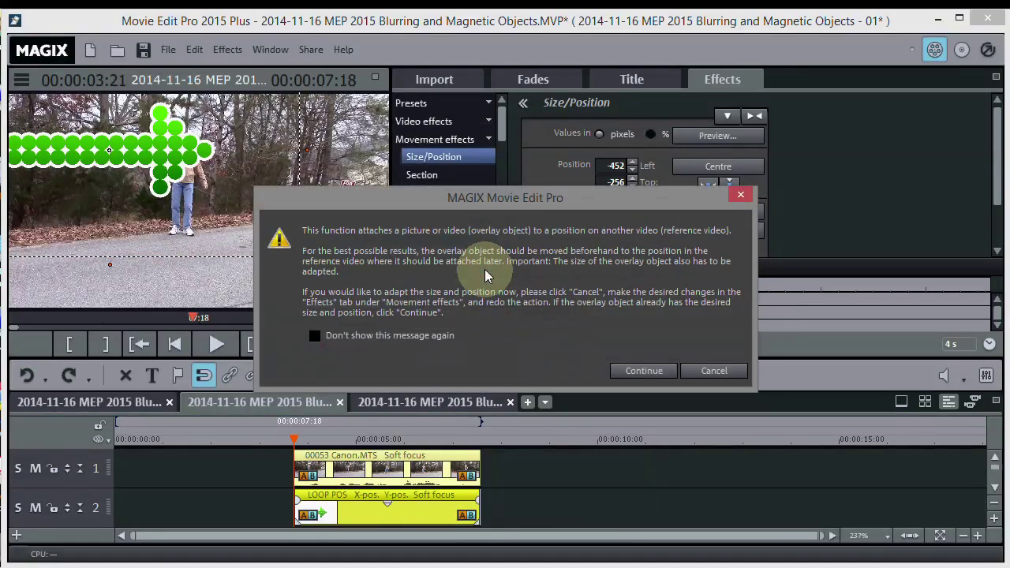
pyautogui.click(637, 370)
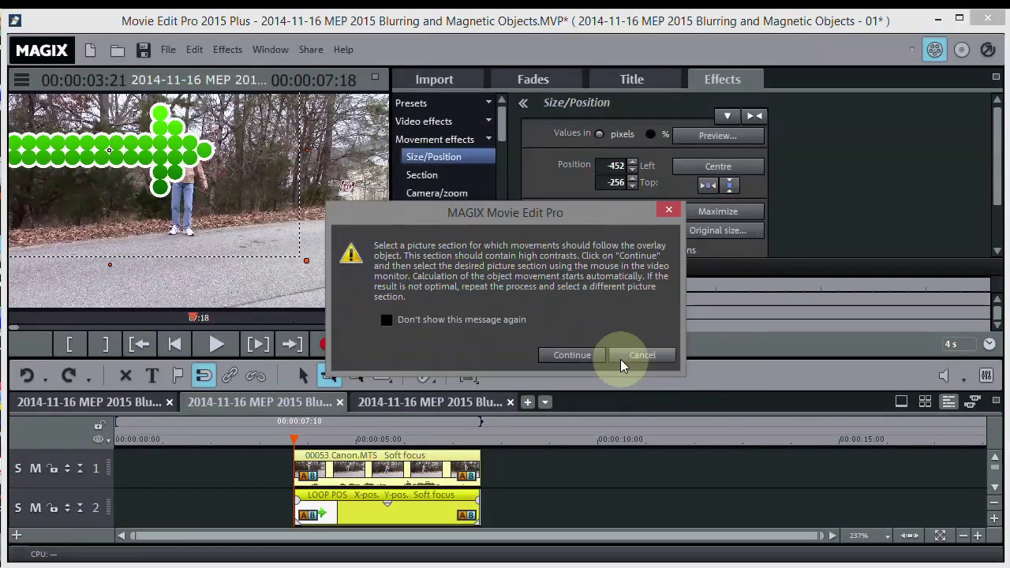
pyautogui.click(576, 355)
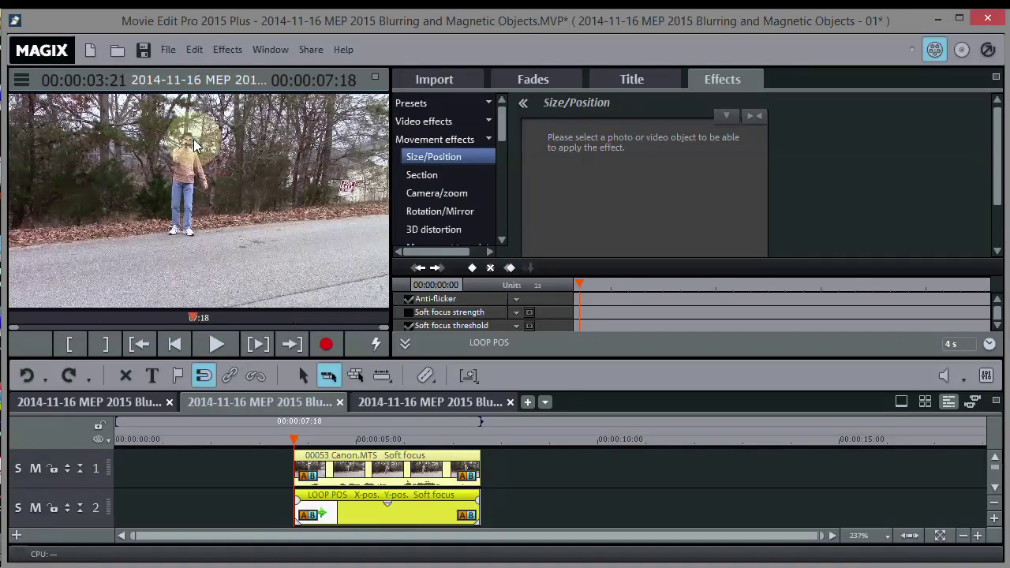
# - Track the man's camera in the video monitor, then play back the result
pyautogui.click(195, 146)
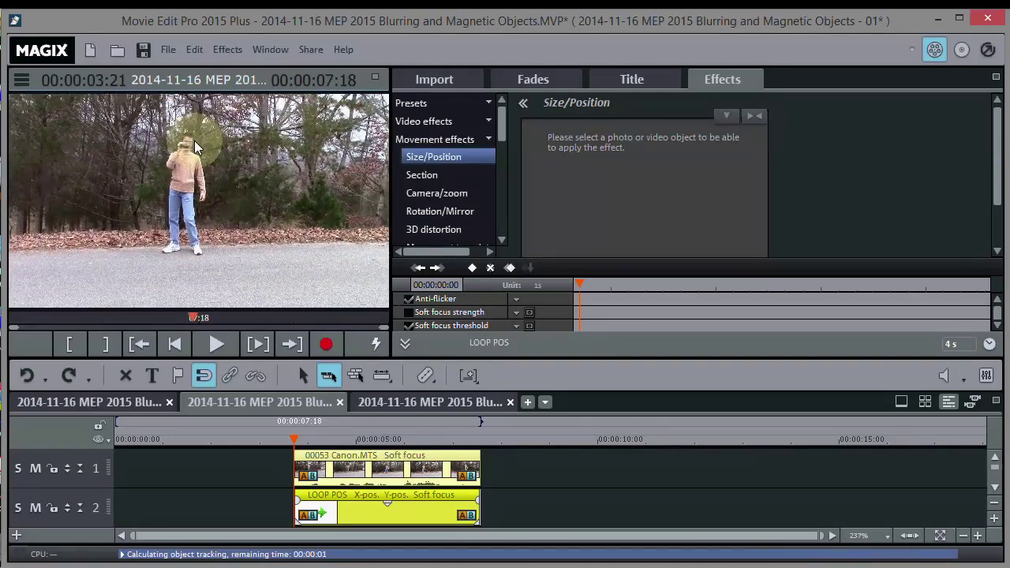
pyautogui.click(215, 343)
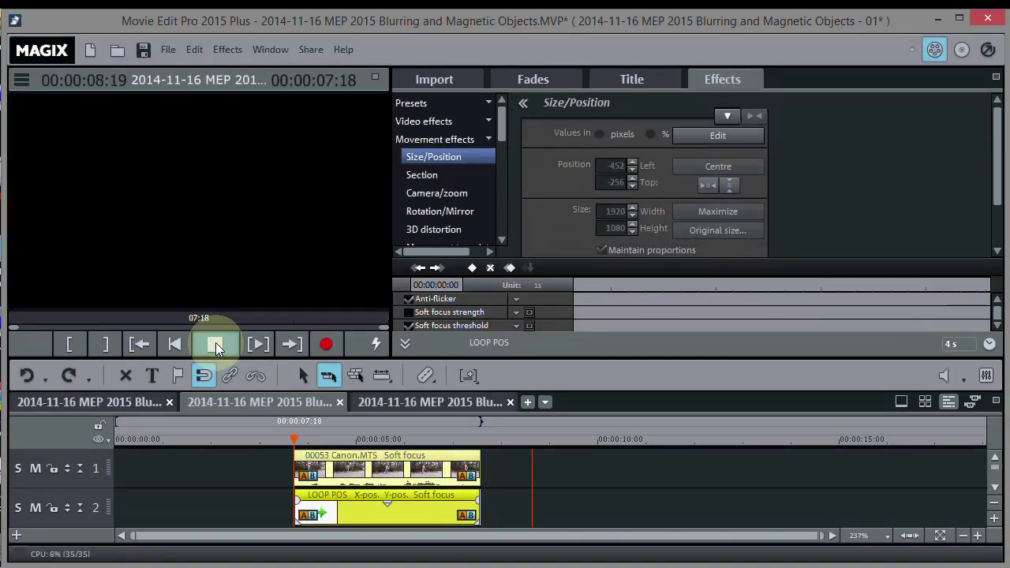
pyautogui.click(216, 343)
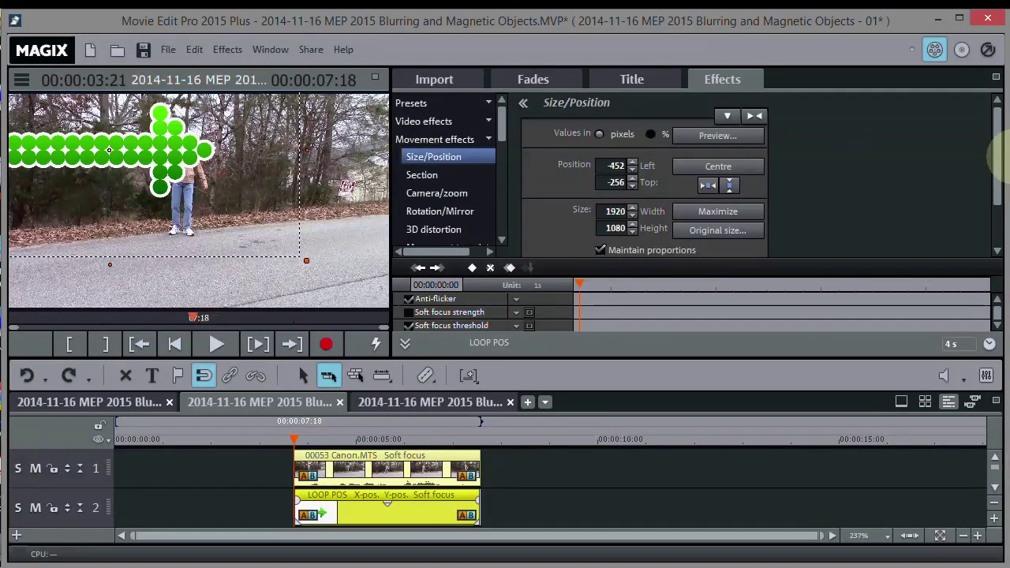
# - Set the arrow's Zoom to 35 (672×378) and preview the tracked arrow
pyautogui.moveTo(998, 150); pyautogui.dragTo(988, 208)
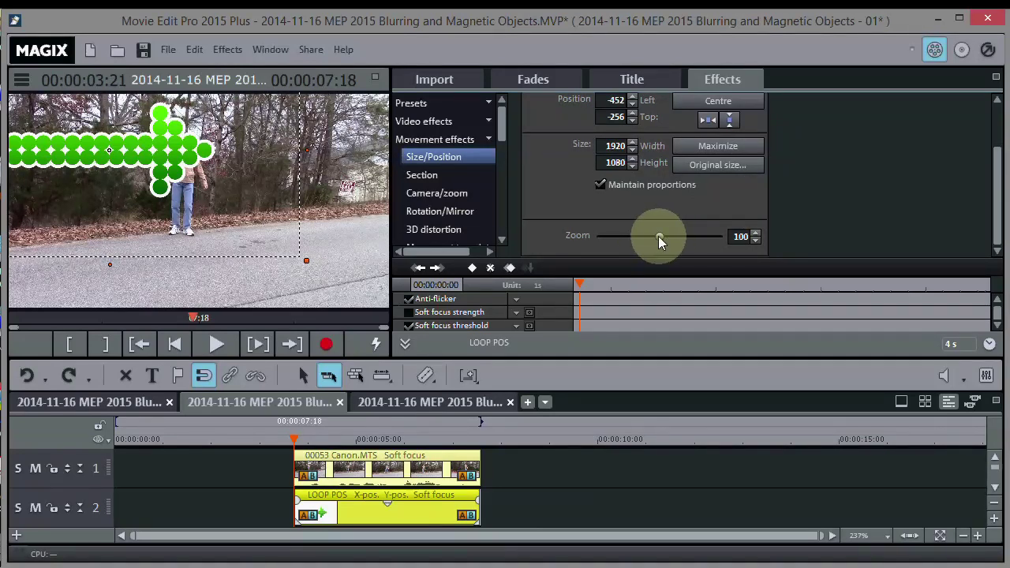
pyautogui.moveTo(659, 235); pyautogui.dragTo(624, 235)
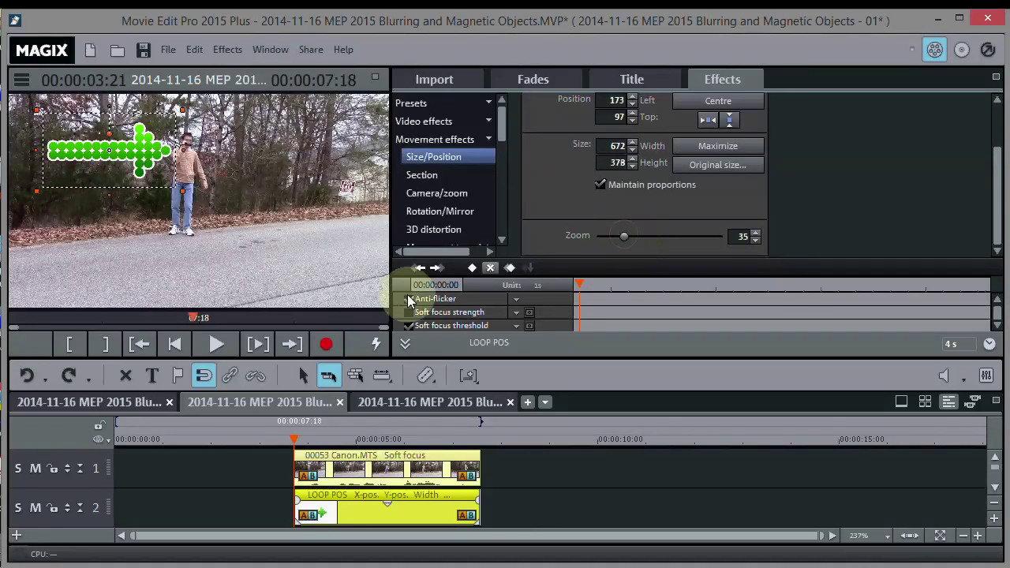
pyautogui.click(214, 345)
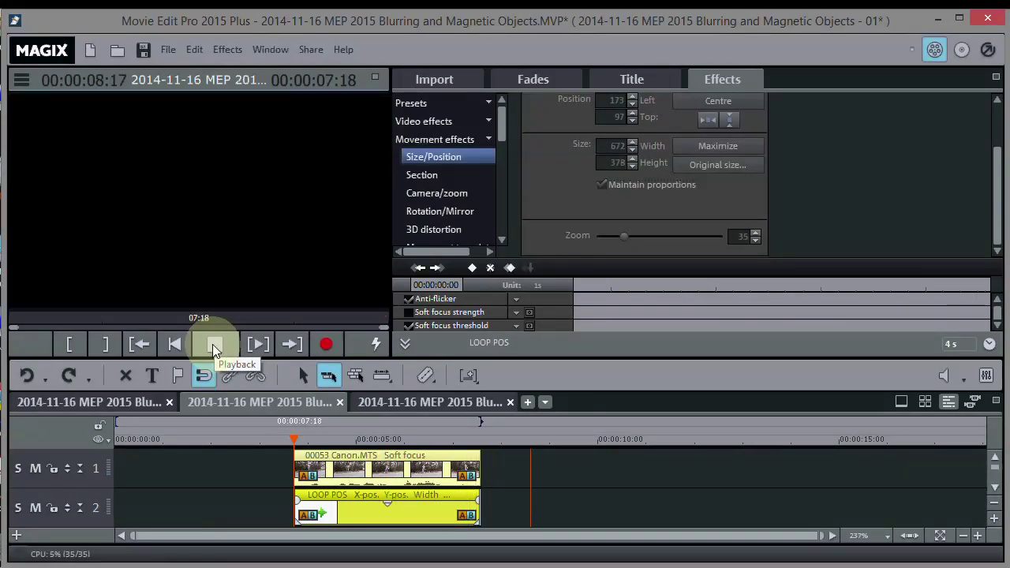
pyautogui.click(213, 346)
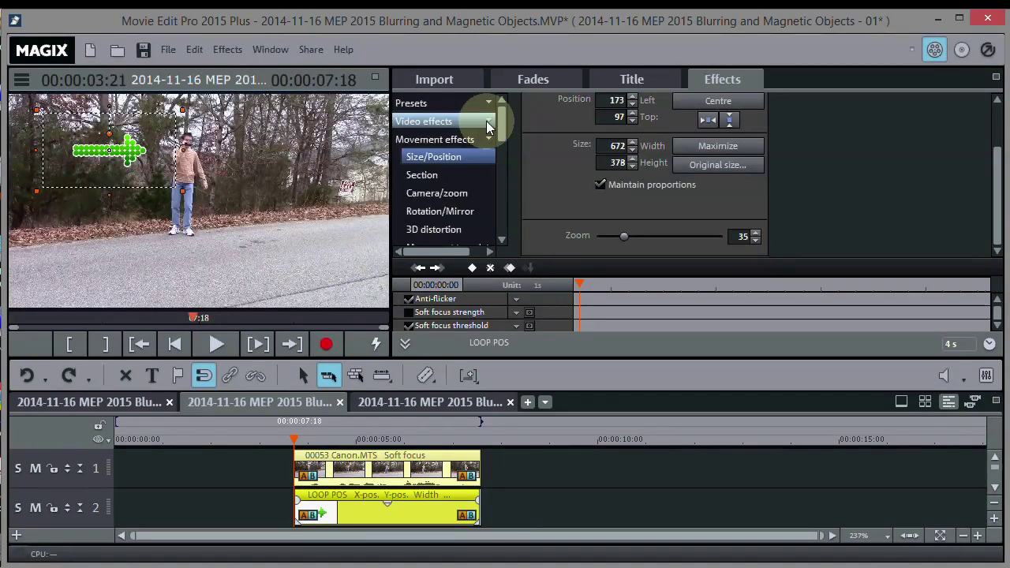
# - Browse the Present, Comic and Fun image object categories, ending on Fun
pyautogui.moveTo(501, 124); pyautogui.dragTo(502, 184)
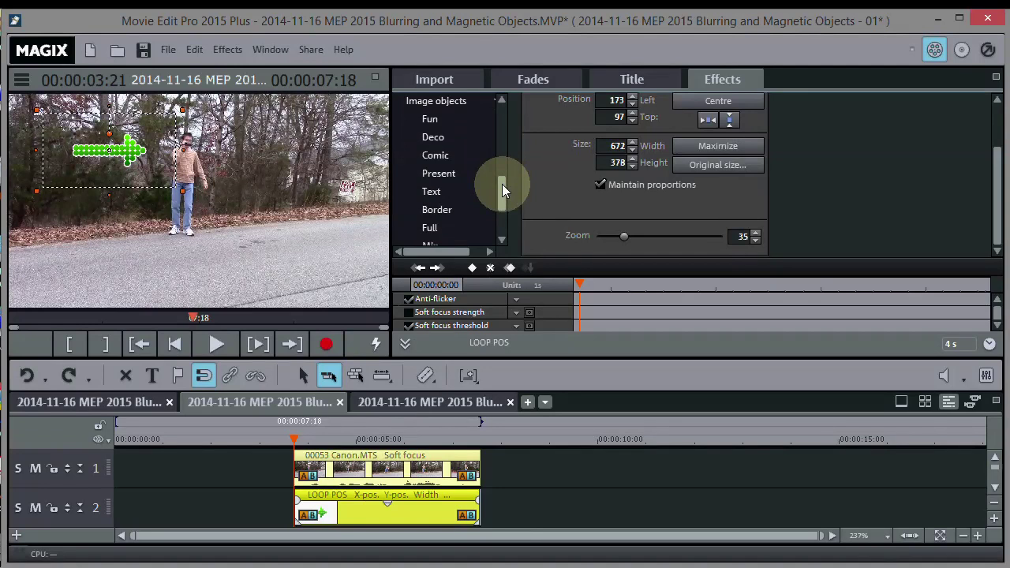
pyautogui.click(455, 173)
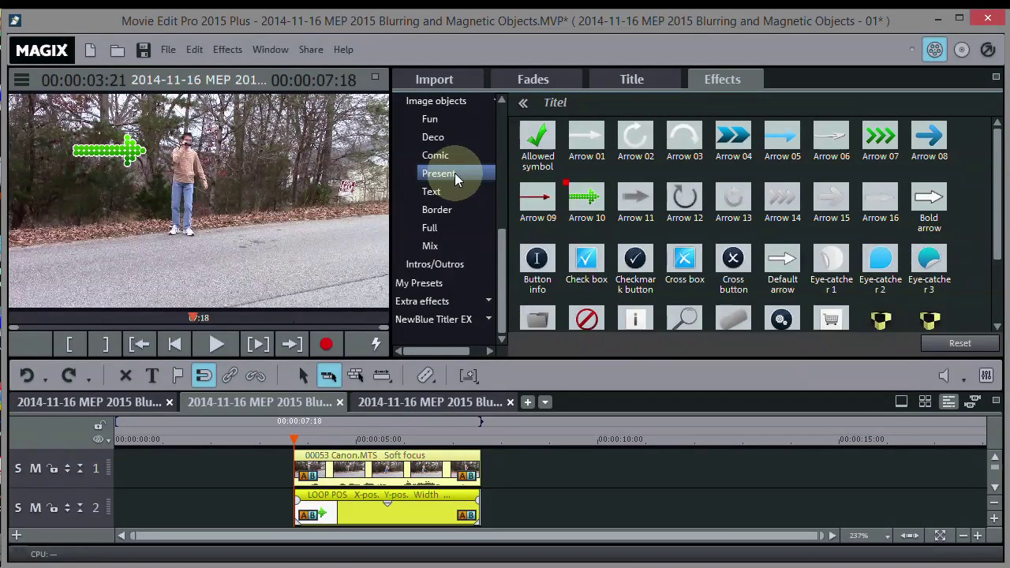
pyautogui.click(436, 156)
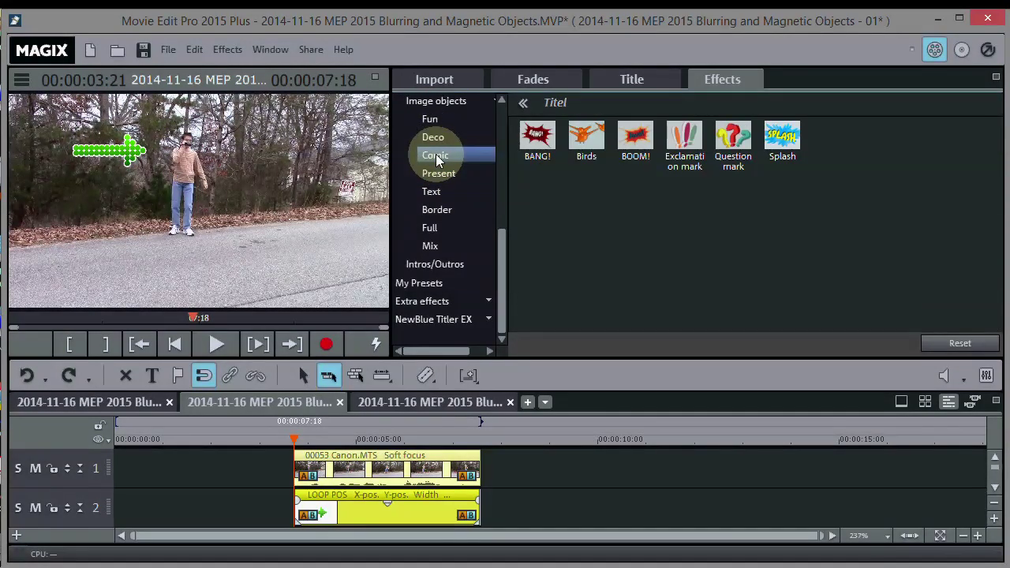
pyautogui.click(433, 119)
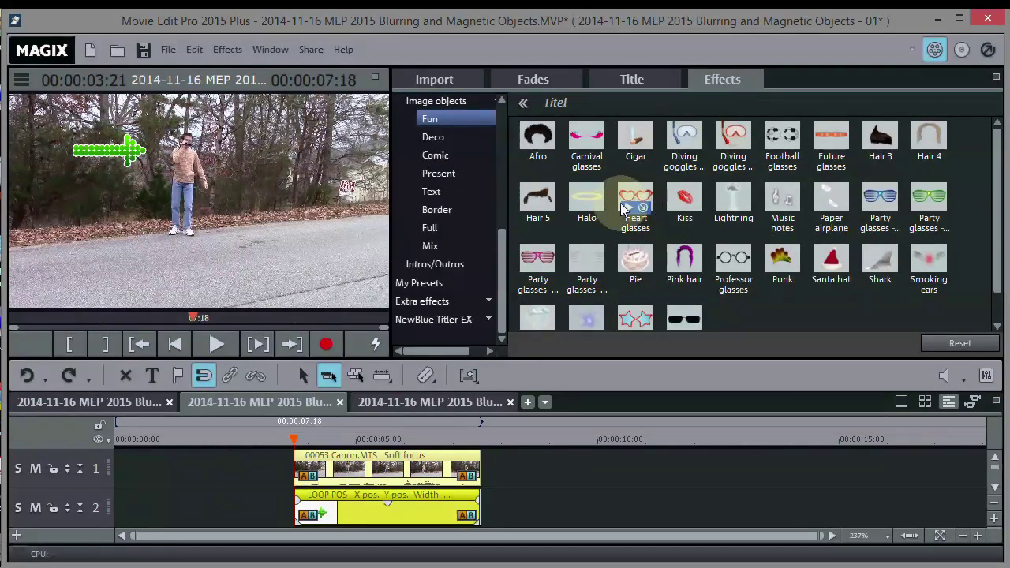
pyautogui.moveTo(637, 201); pyautogui.dragTo(392, 514)
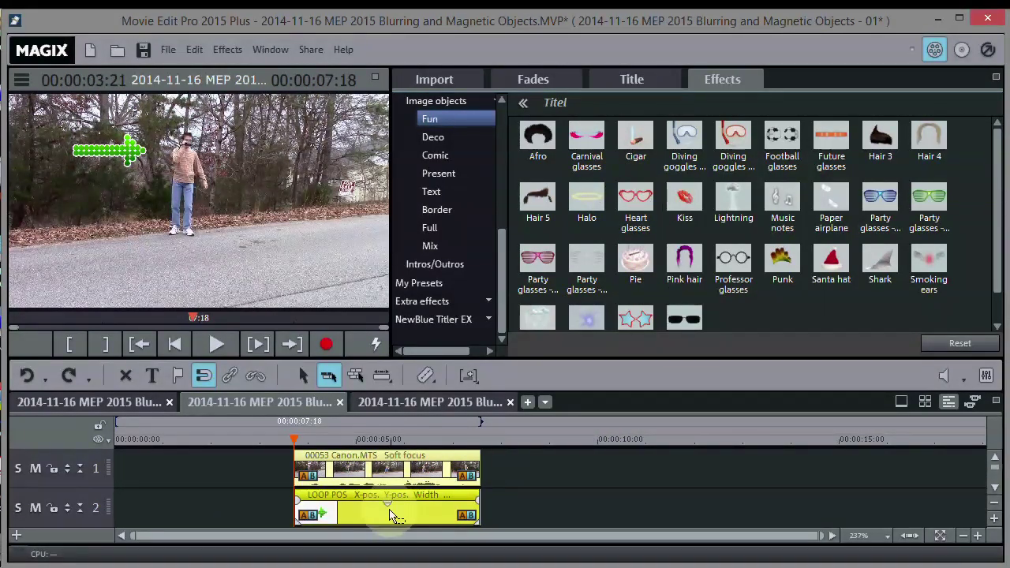